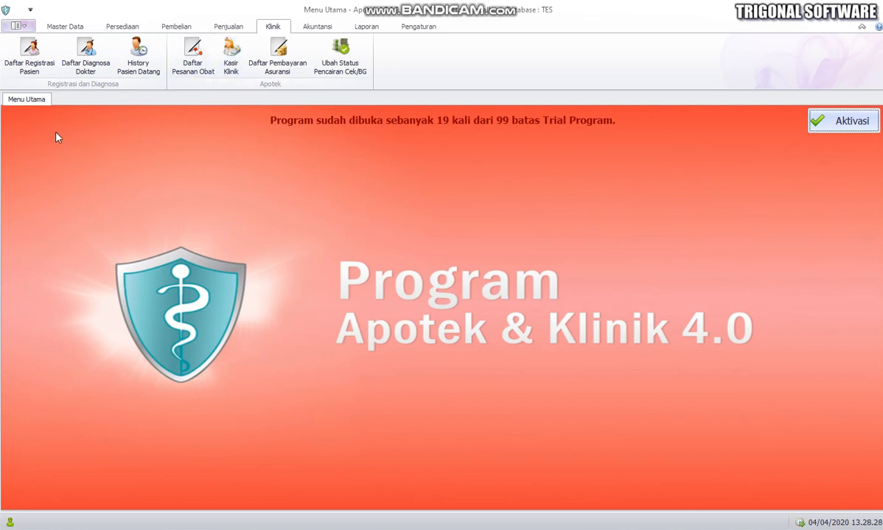
# Start a new patient registration and open a blank patient record from its patient lookup
pyautogui.click(31, 55)
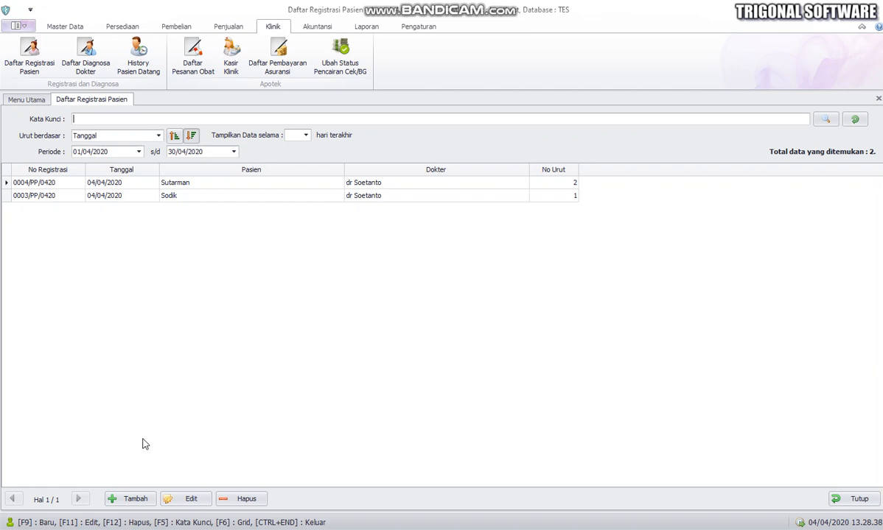
pyautogui.click(130, 501)
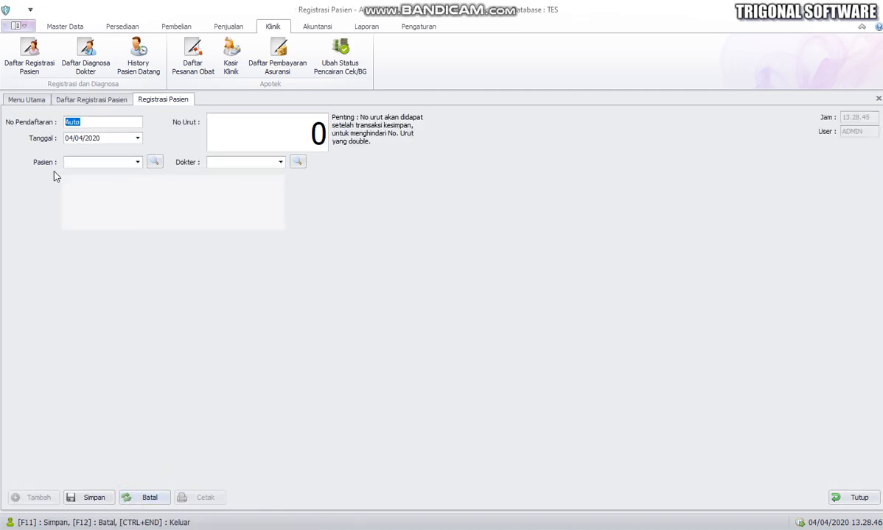
pyautogui.click(137, 162)
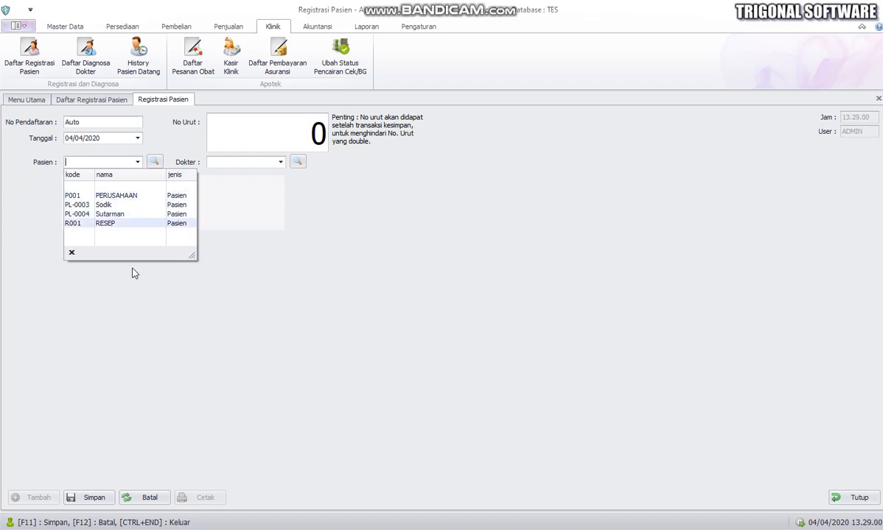
pyautogui.click(196, 303)
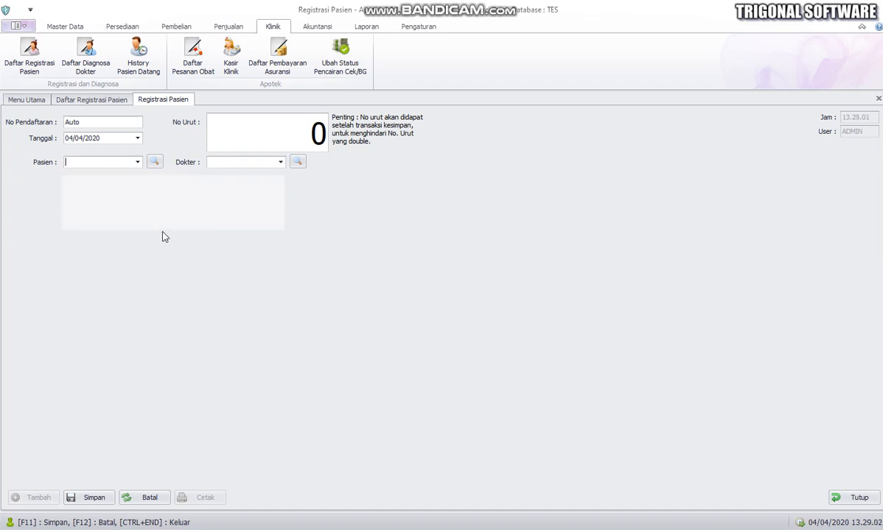
pyautogui.click(154, 164)
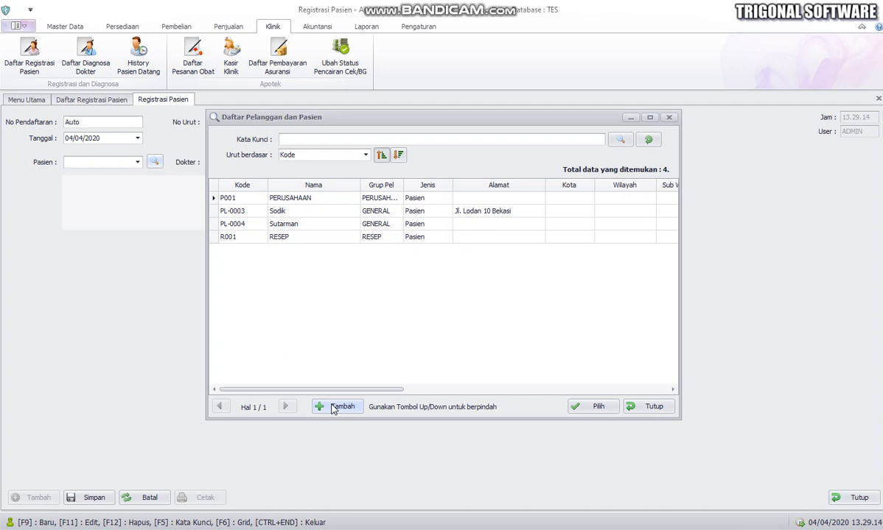
pyautogui.click(332, 408)
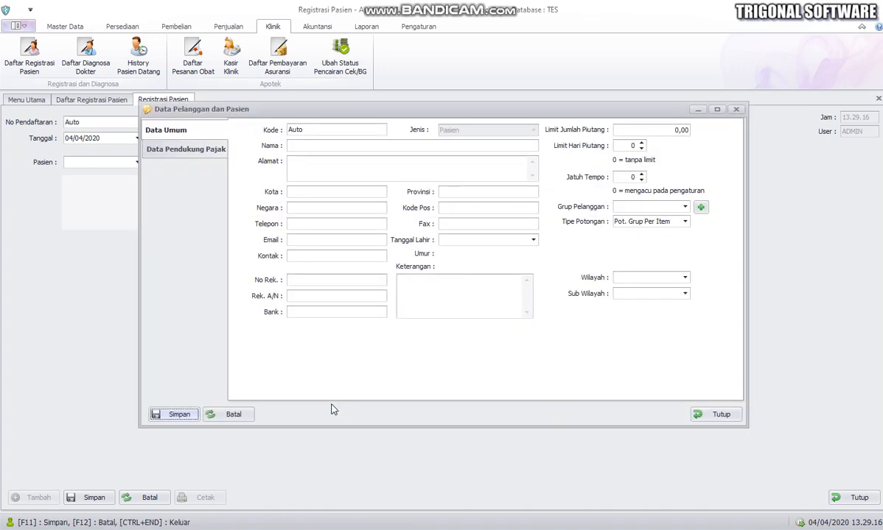
# Enter the patient's name and date of birth in the new patient record
pyautogui.click(315, 146)
pyautogui.write('Susi')
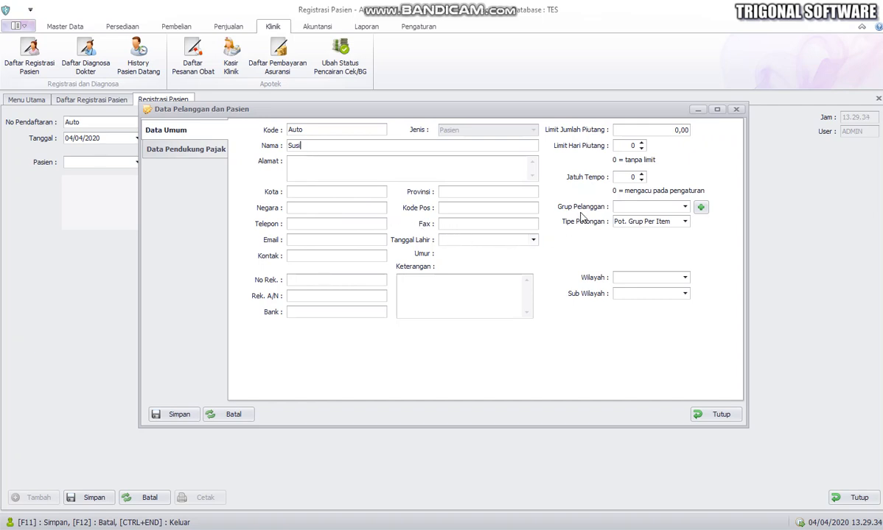
pyautogui.click(533, 241)
pyautogui.click(490, 327)
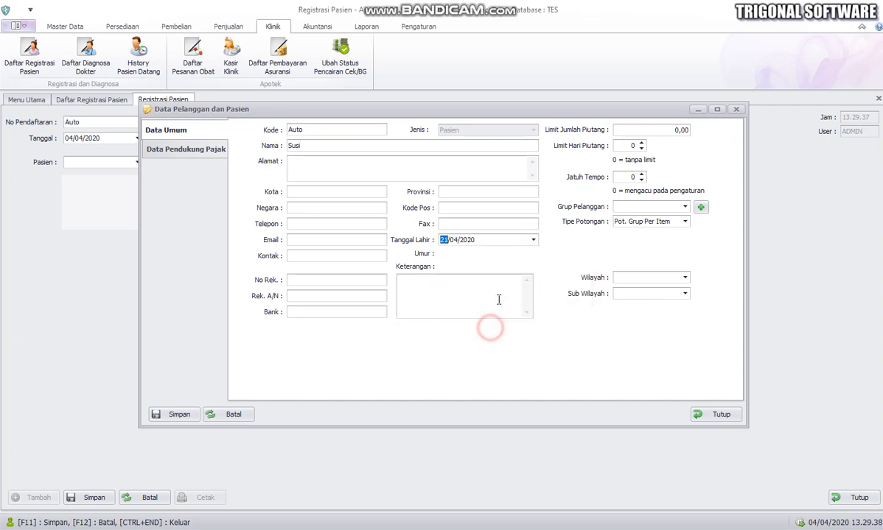
pyautogui.click(473, 240)
pyautogui.write('198')
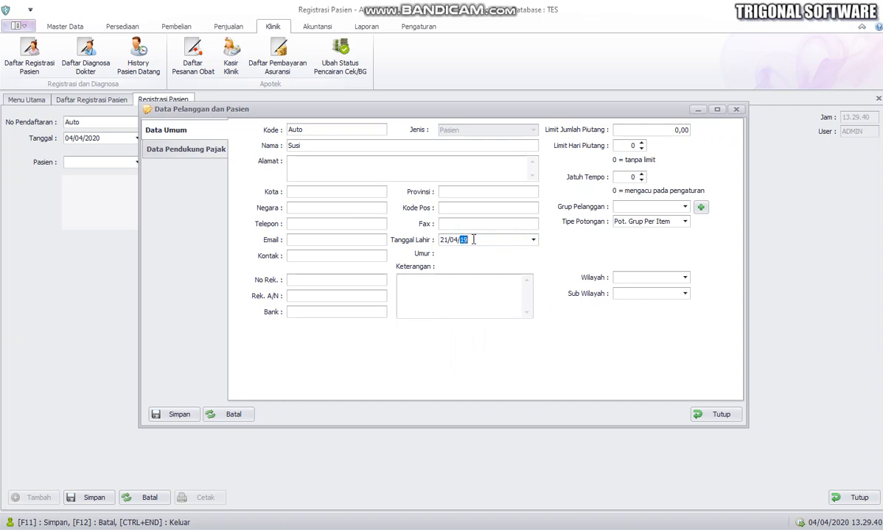
pyautogui.press('Tab')
# Assign the patient to the GENERAL customer group and save the patient record
pyautogui.click(684, 207)
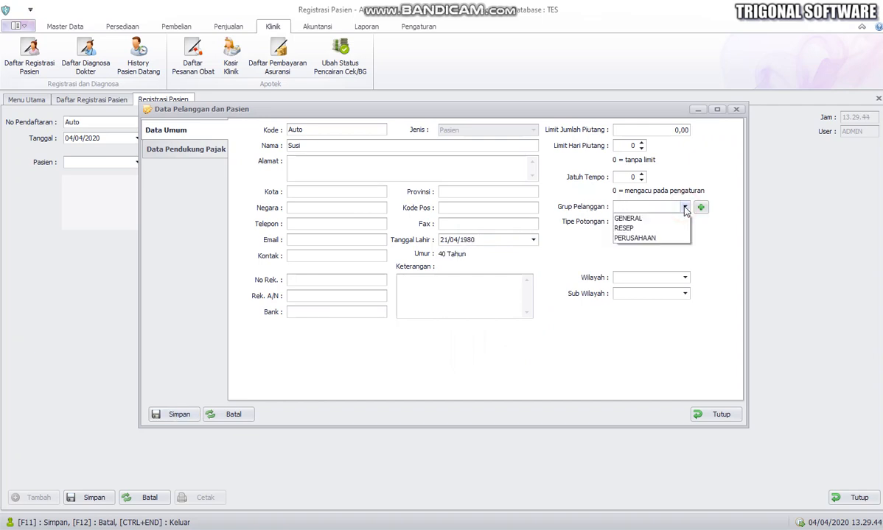
pyautogui.click(628, 219)
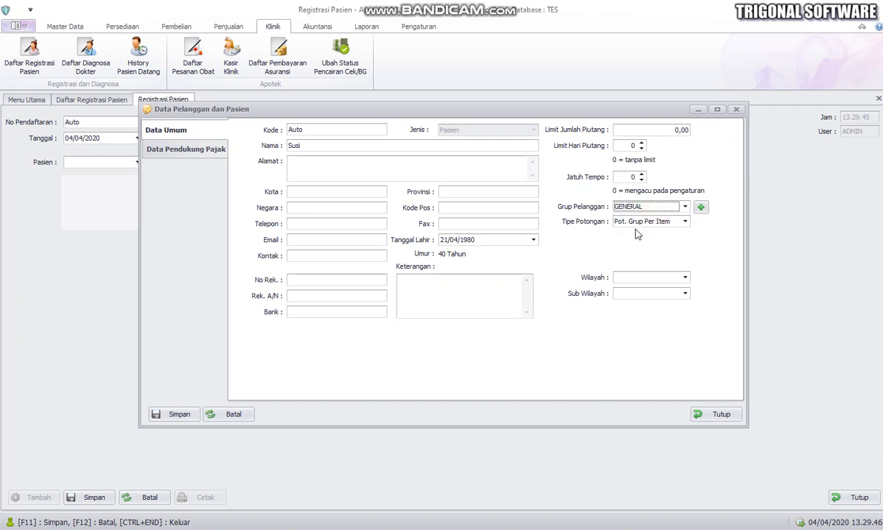
pyautogui.click(167, 417)
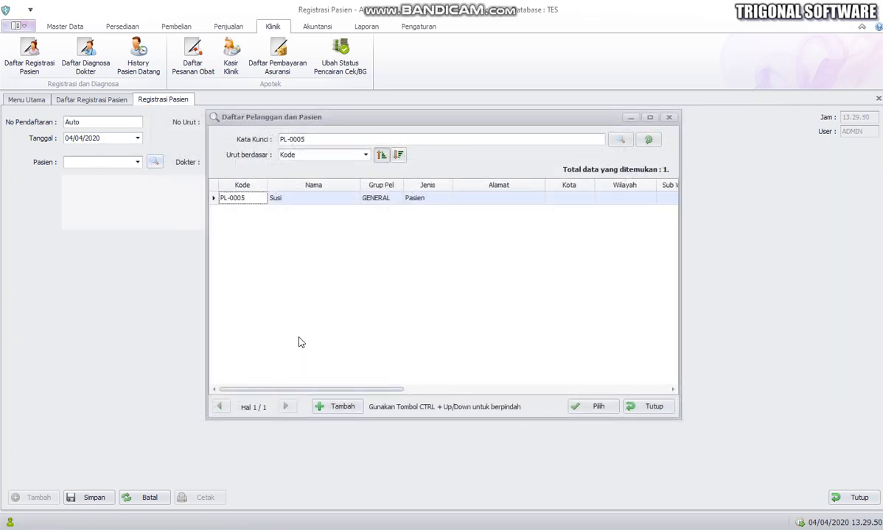
# Fill the registration with the newly added patient and the listed doctor, and save it
pyautogui.click(327, 200)
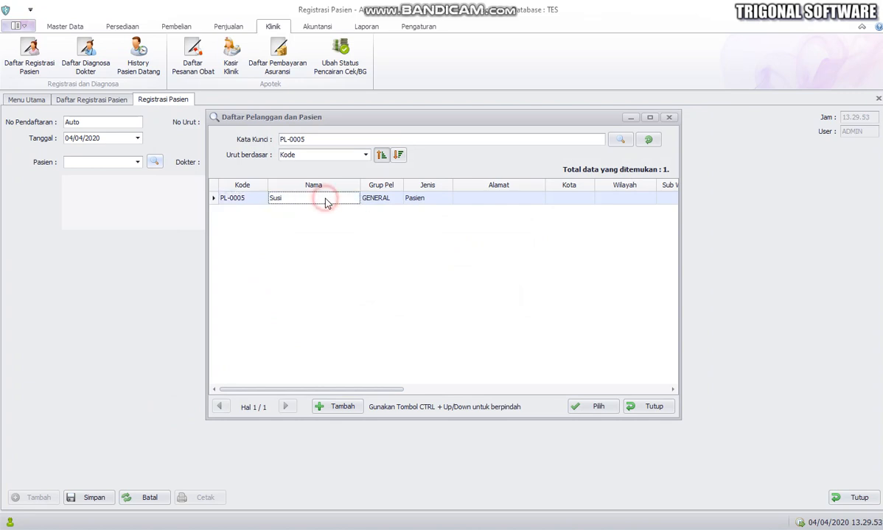
pyautogui.click(595, 410)
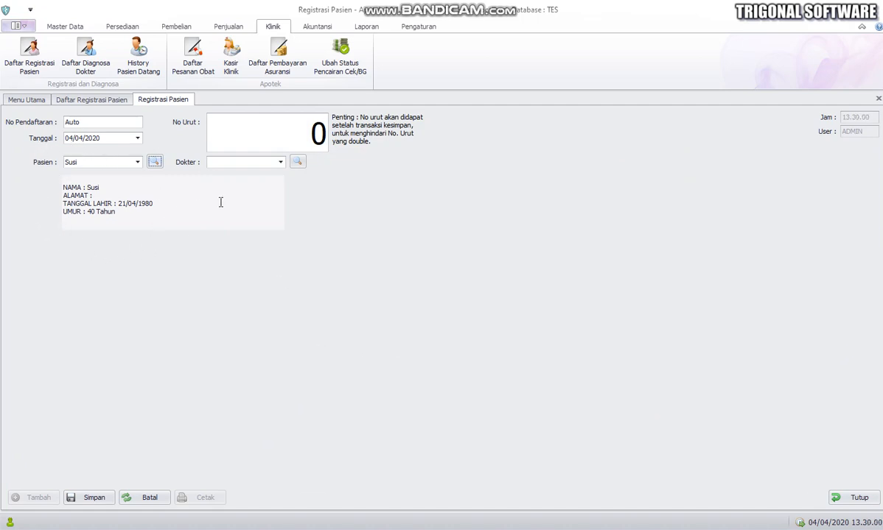
pyautogui.click(280, 165)
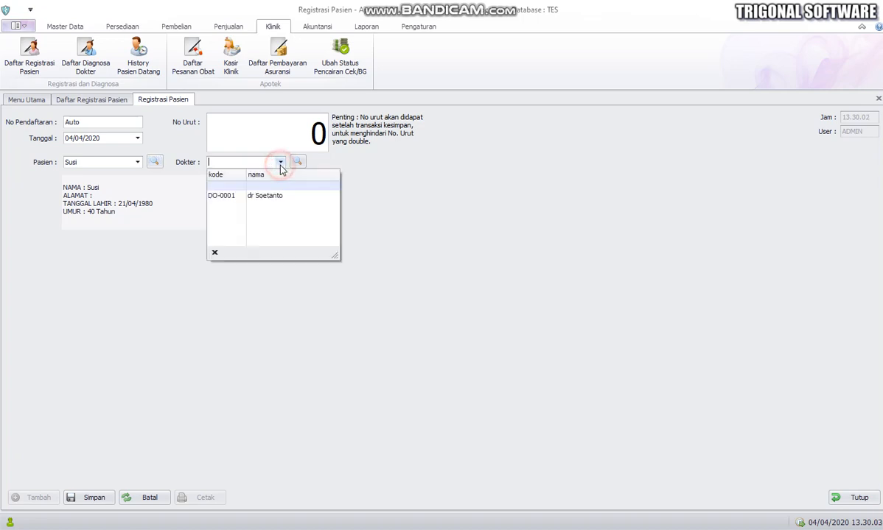
pyautogui.click(262, 199)
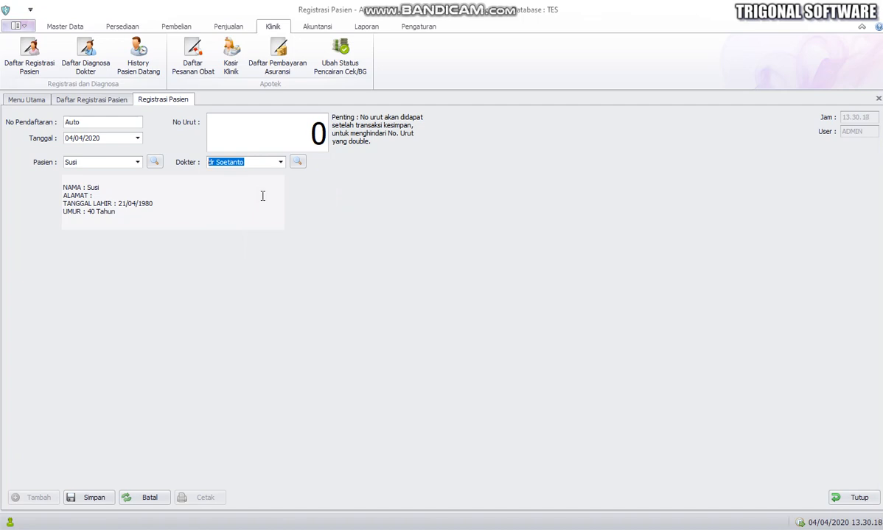
pyautogui.click(95, 500)
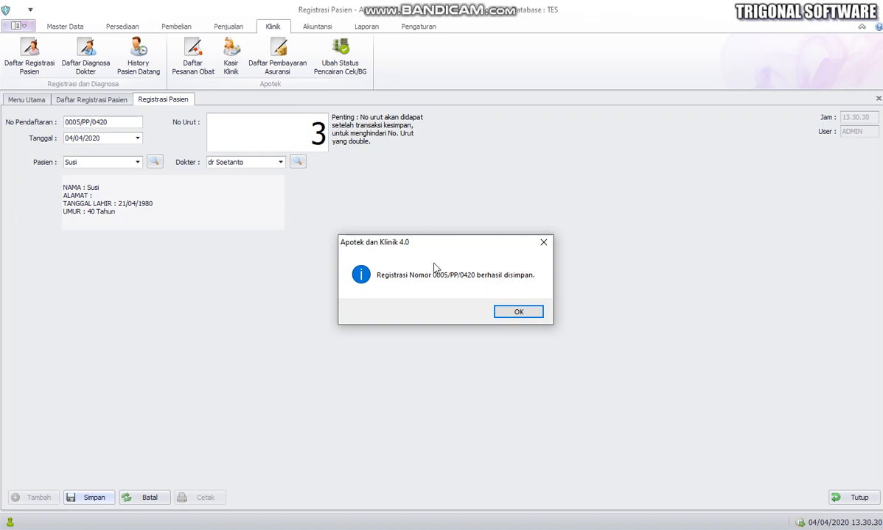
pyautogui.click(517, 313)
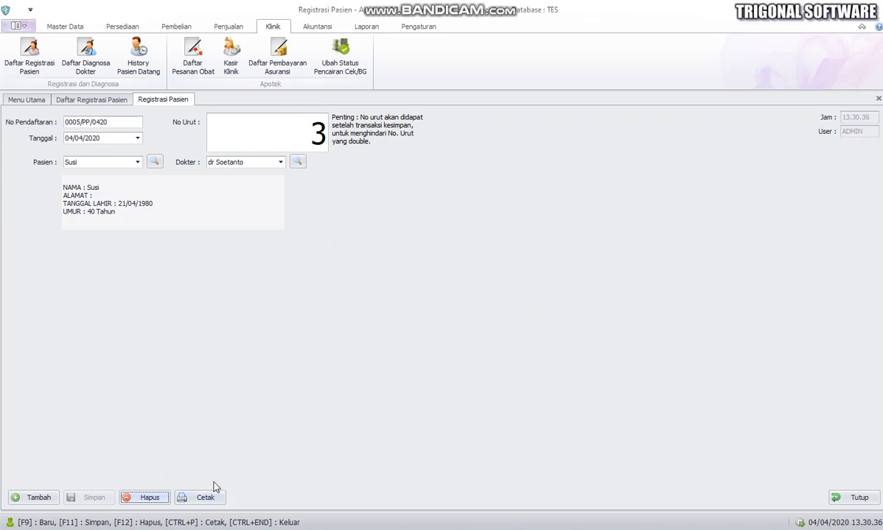
# Create a new doctor's diagnosis and link it to the newly registered patient's registration
pyautogui.click(87, 49)
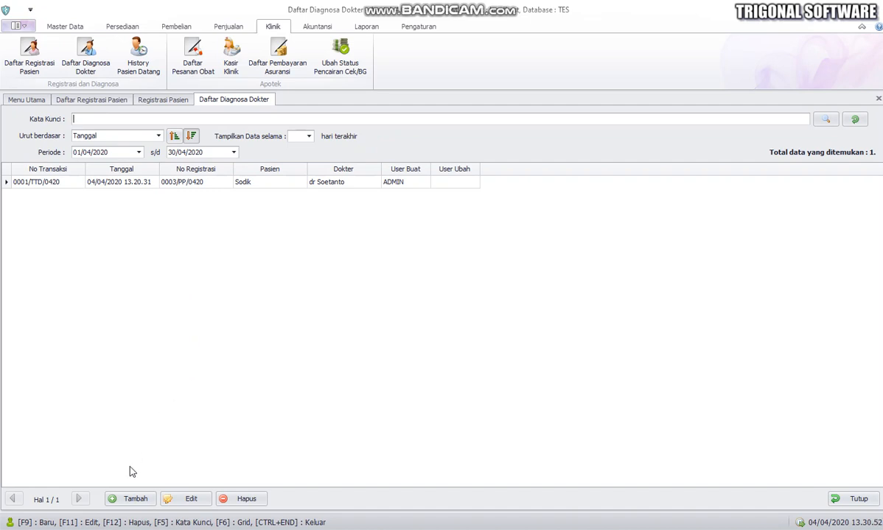
pyautogui.click(135, 500)
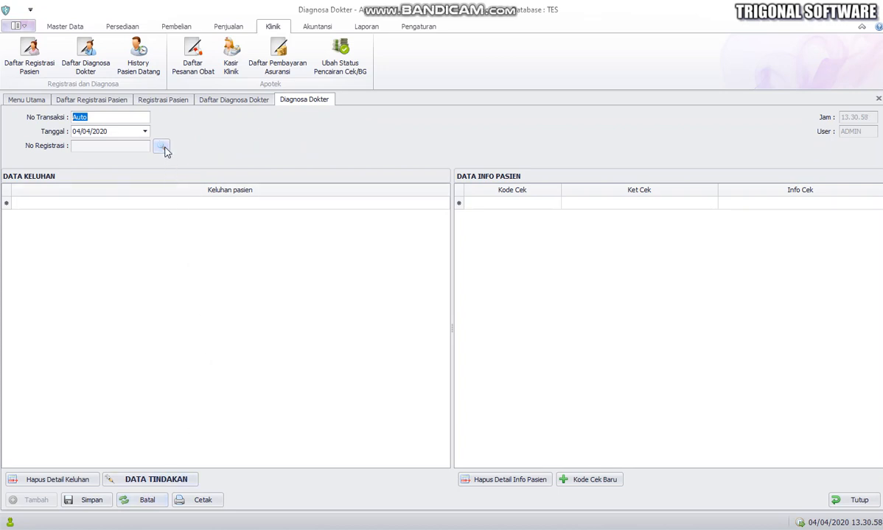
pyautogui.click(163, 149)
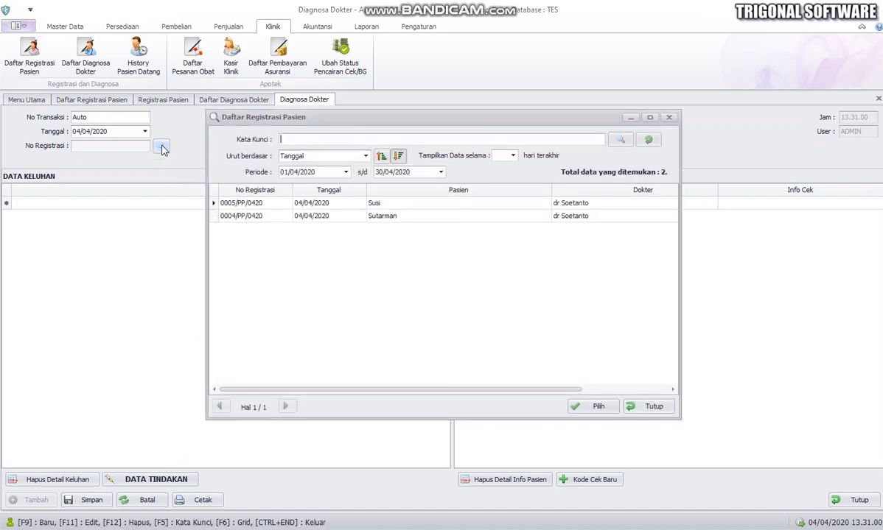
pyautogui.click(296, 208)
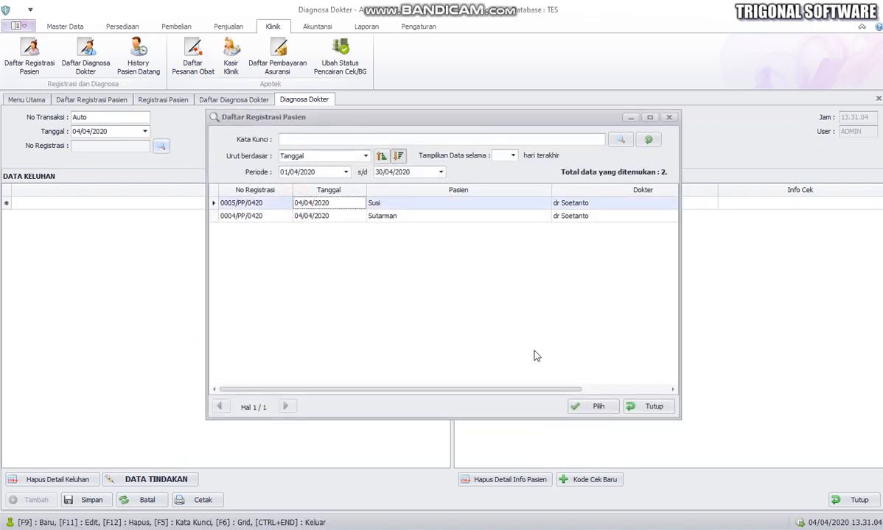
pyautogui.click(597, 409)
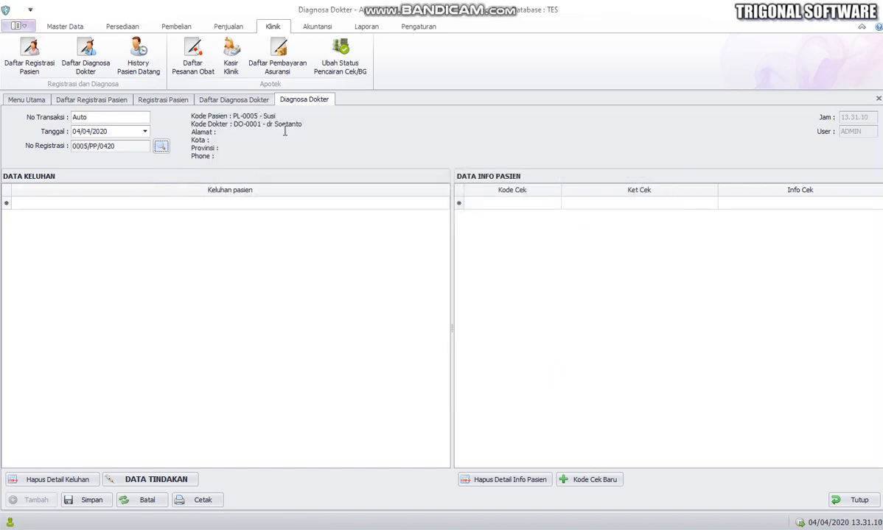
# Record the patient complaint "Mual, Pusing" in the diagnosis
pyautogui.click(101, 204)
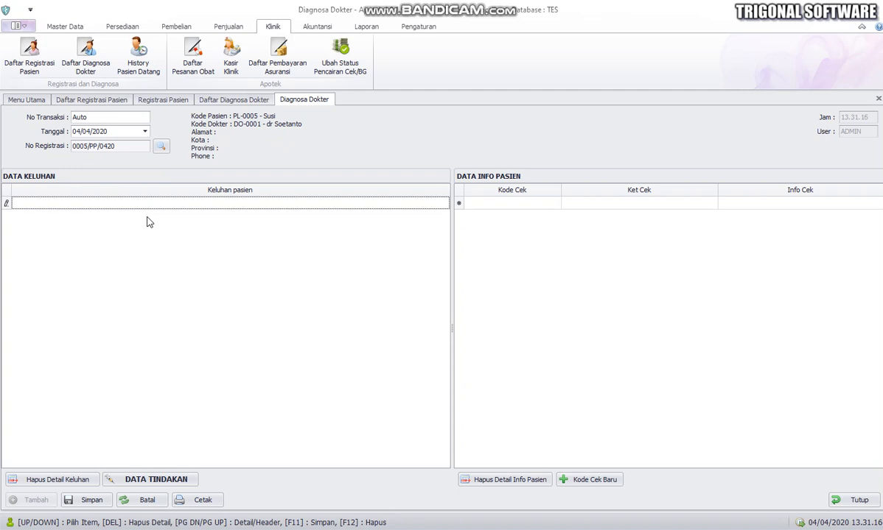
pyautogui.write('Mual, Pusing')
pyautogui.press('Return')
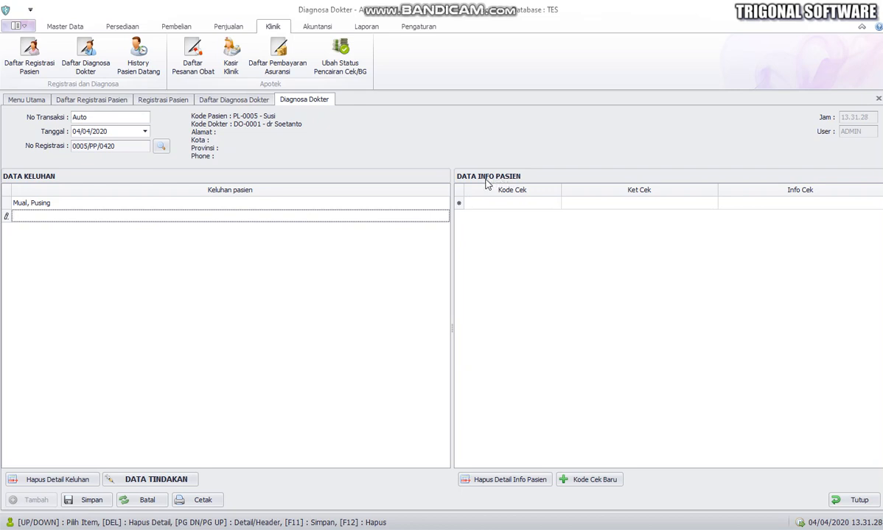
# Add the TD blood pressure check to the patient info with the result 110/70
pyautogui.click(520, 207)
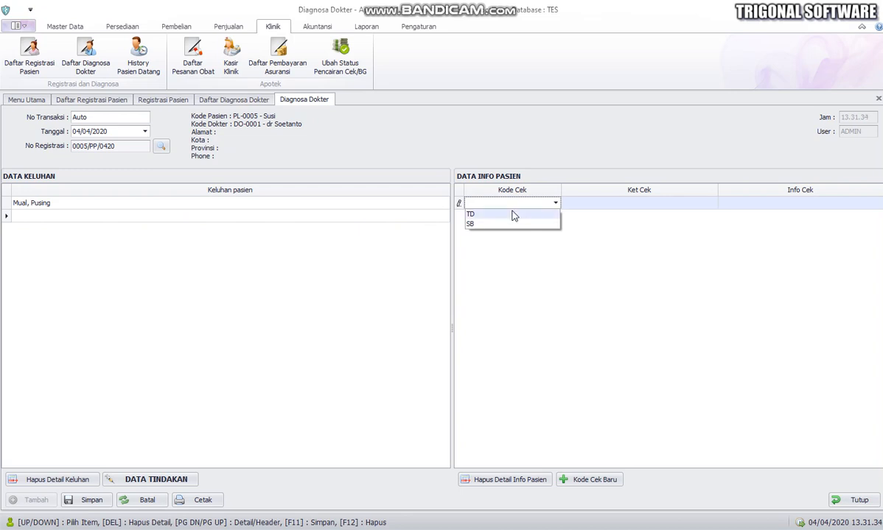
pyautogui.click(507, 216)
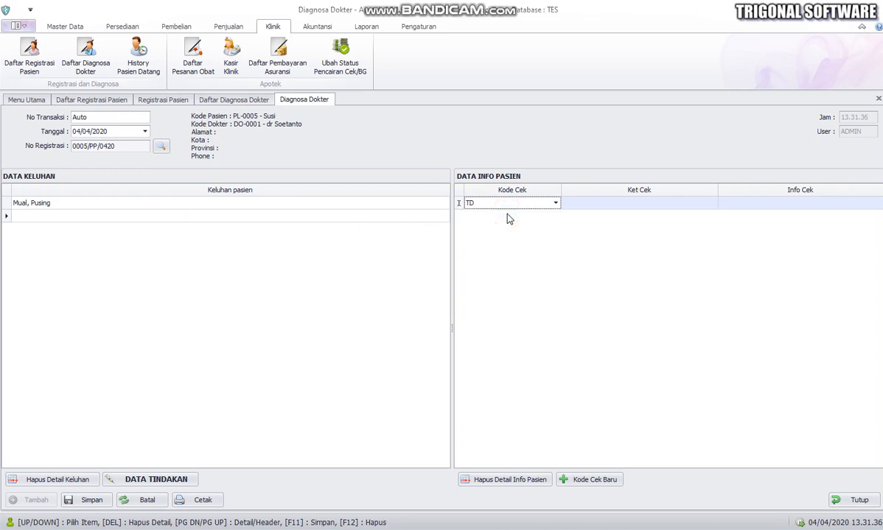
pyautogui.click(657, 206)
pyautogui.click(737, 204)
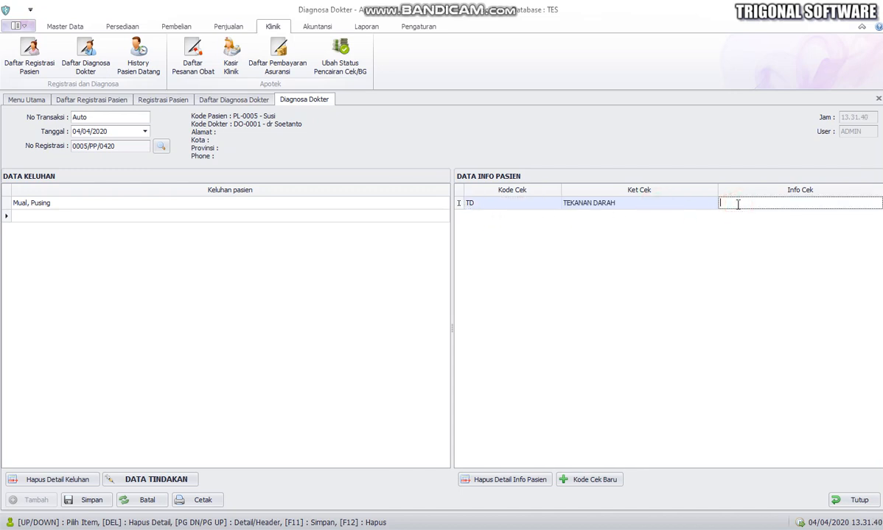
pyautogui.write('110/70')
pyautogui.press('Return')
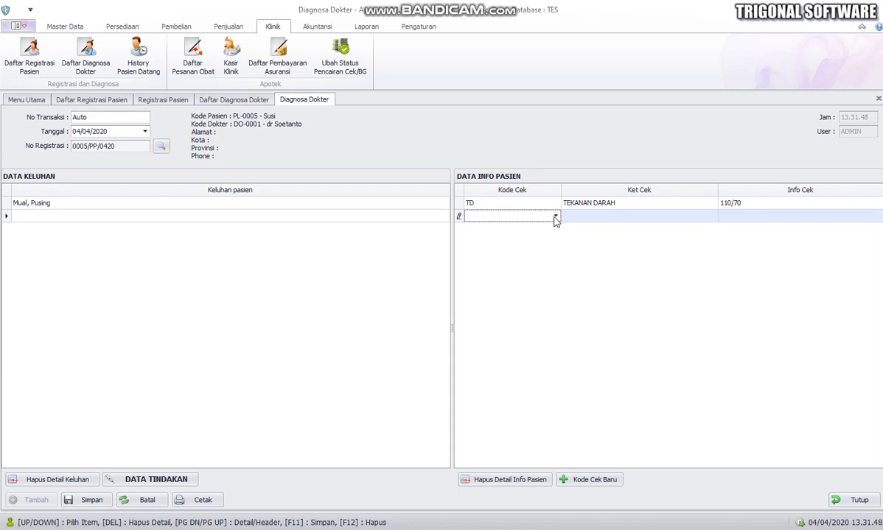
# Add the SB body temperature check to the patient info with the result 37
pyautogui.click(555, 217)
pyautogui.click(526, 238)
pyautogui.click(742, 221)
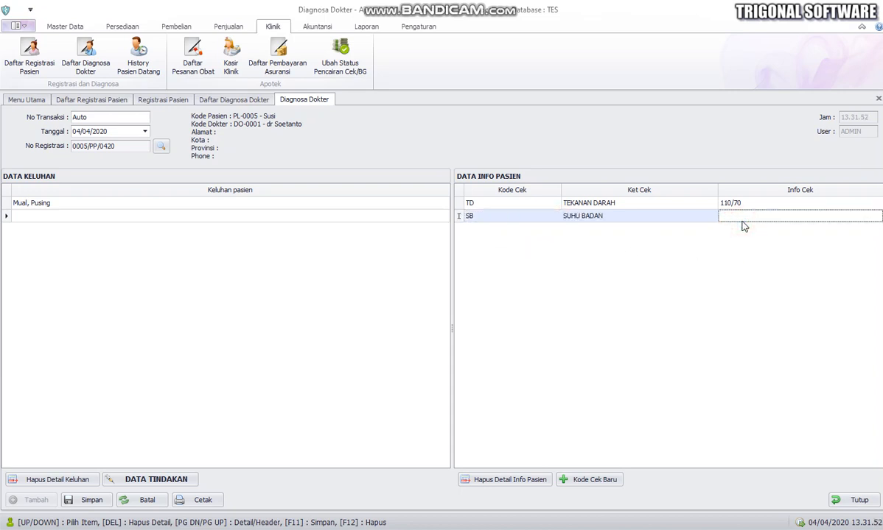
pyautogui.write('37')
pyautogui.press('Return')
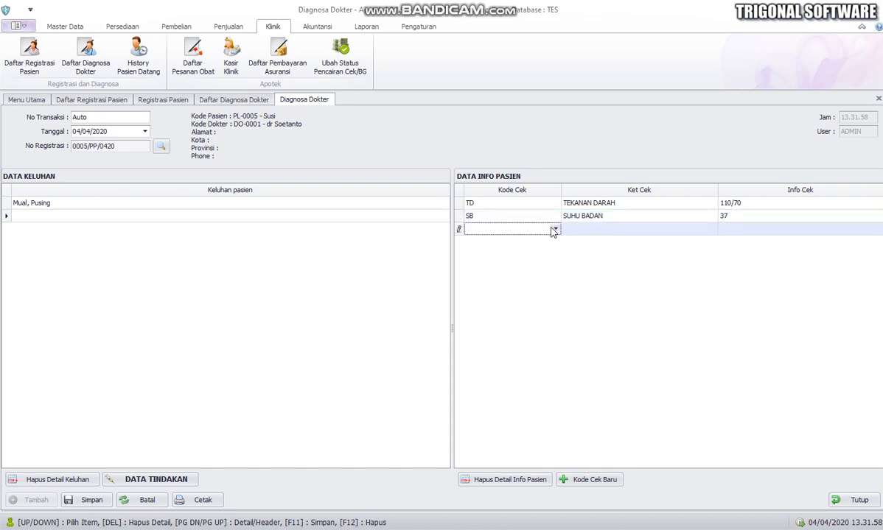
# Examine the selectable check codes and the patient check list where new codes can be defined
pyautogui.click(555, 230)
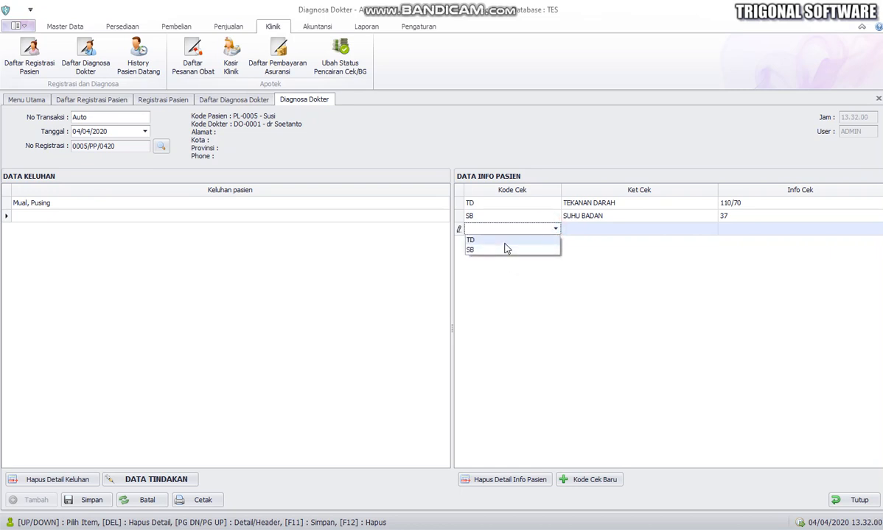
pyautogui.click(507, 283)
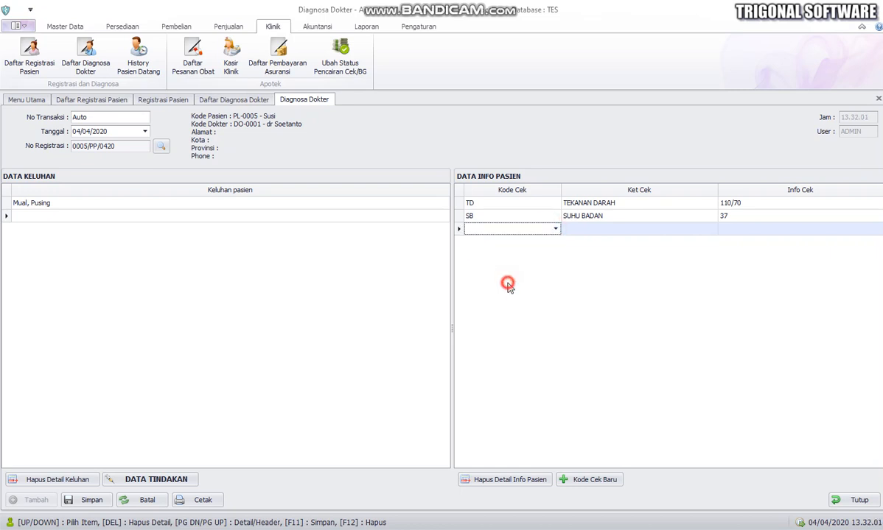
pyautogui.click(594, 480)
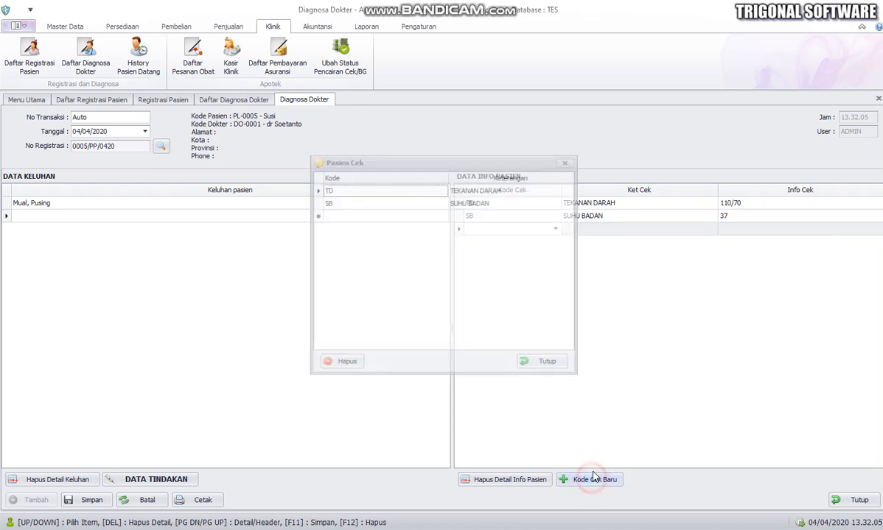
pyautogui.click(345, 216)
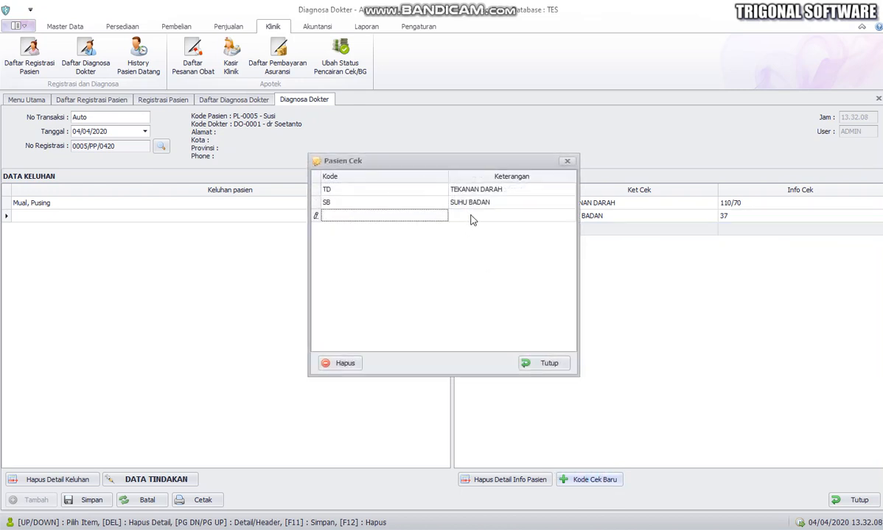
pyautogui.click(543, 365)
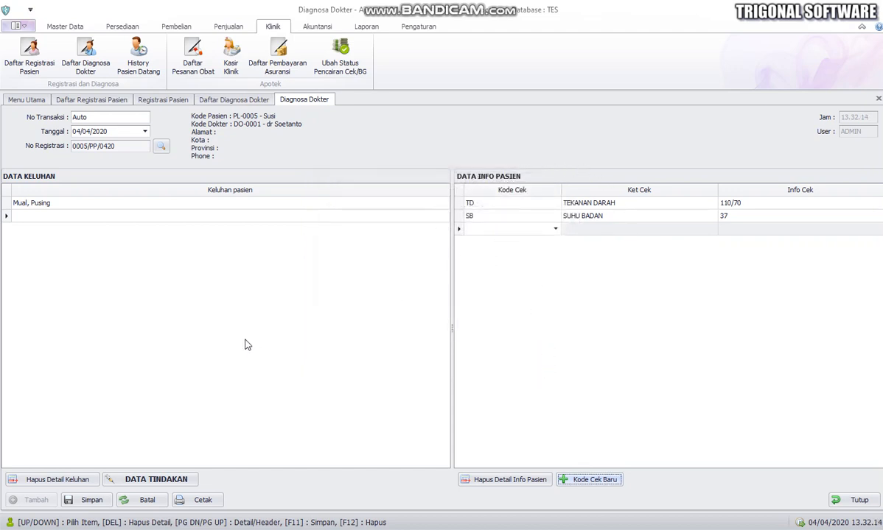
# Save the doctor's diagnosis with its complaint and check results
pyautogui.click(89, 501)
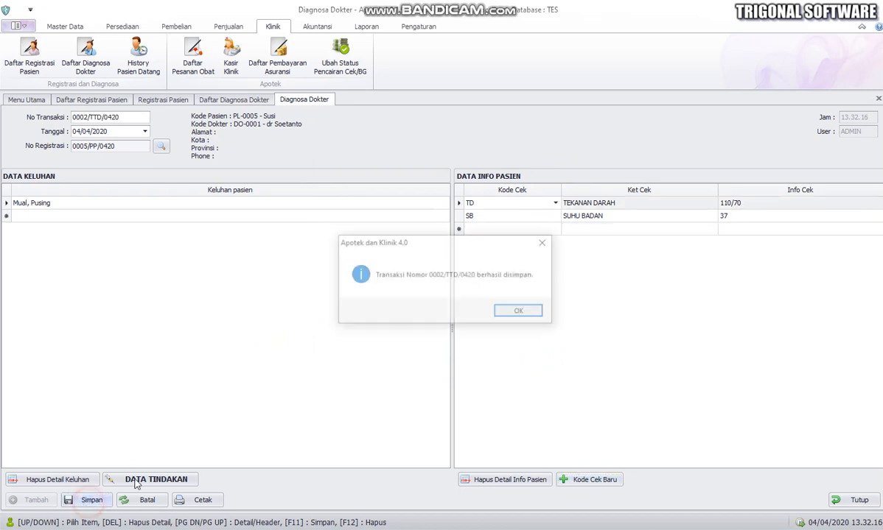
pyautogui.click(514, 311)
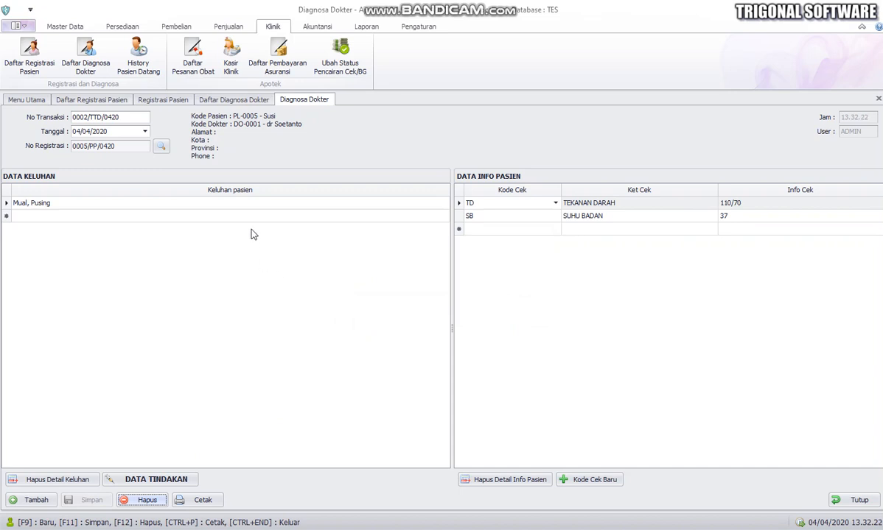
# Create a new clinic medicine order and link it to the newly registered patient's registration
pyautogui.click(191, 61)
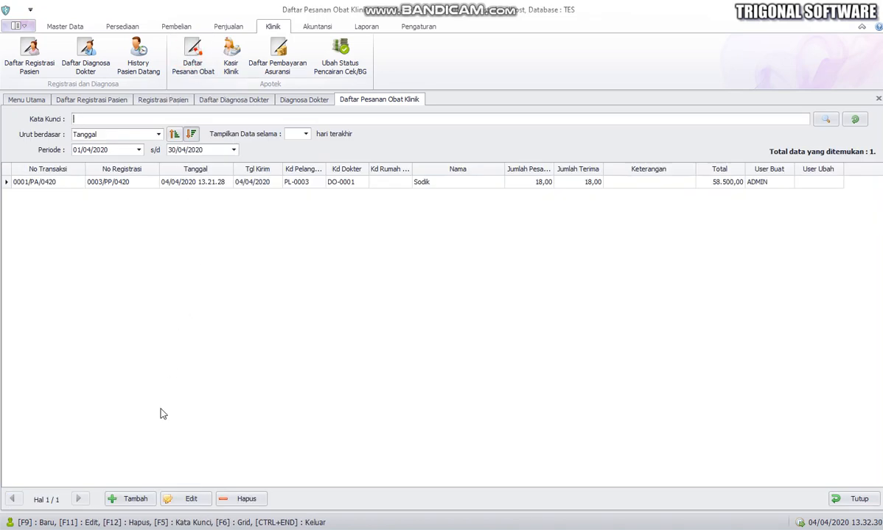
pyautogui.click(137, 500)
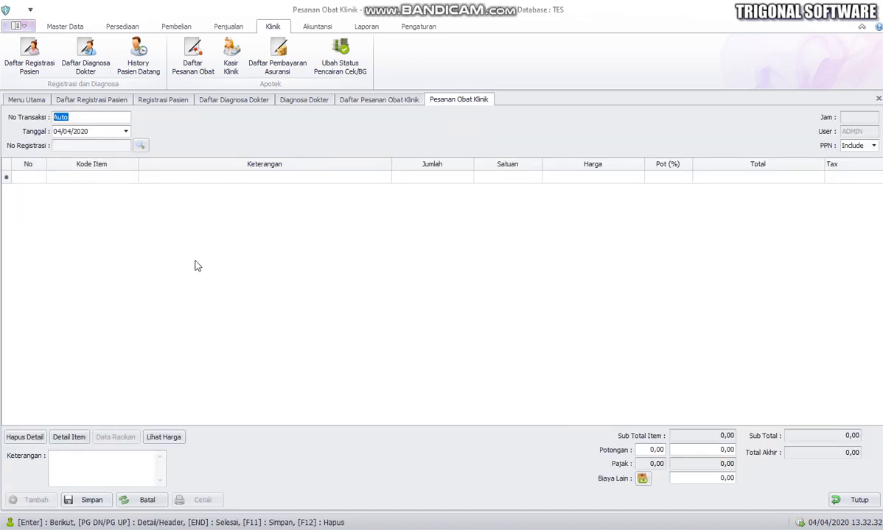
pyautogui.click(139, 145)
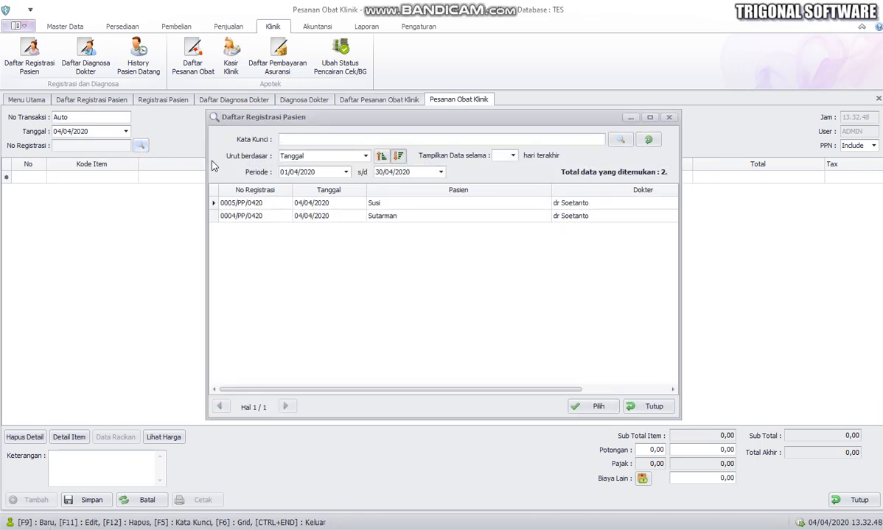
pyautogui.click(308, 200)
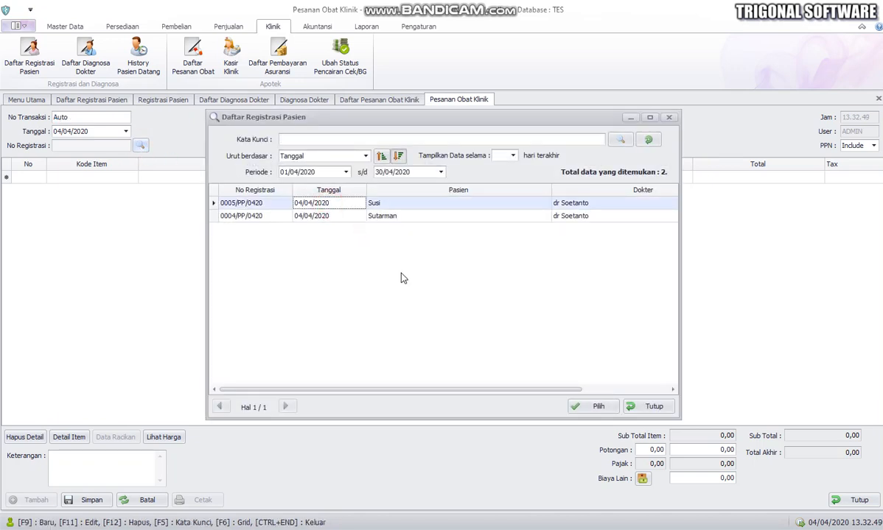
pyautogui.click(597, 409)
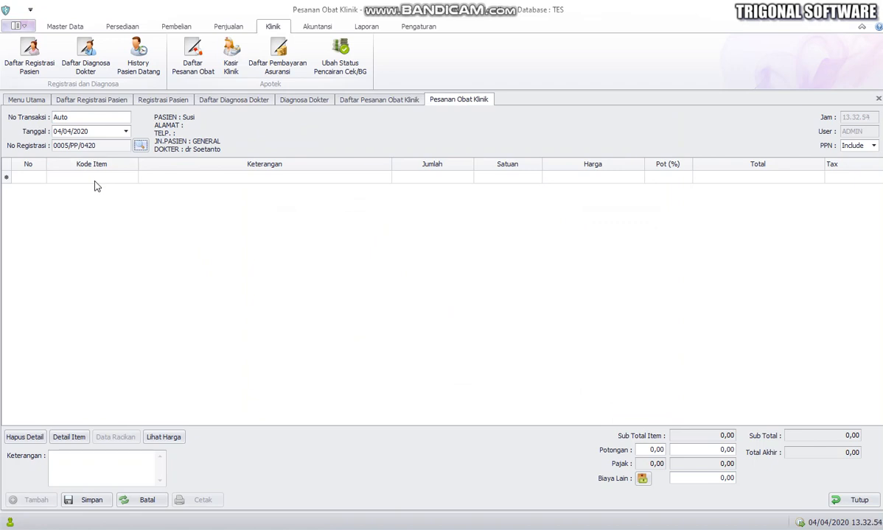
# Add the item NEURALGIN (0005t3) to the medicine order with a quantity of 9 PCS
pyautogui.click(94, 178)
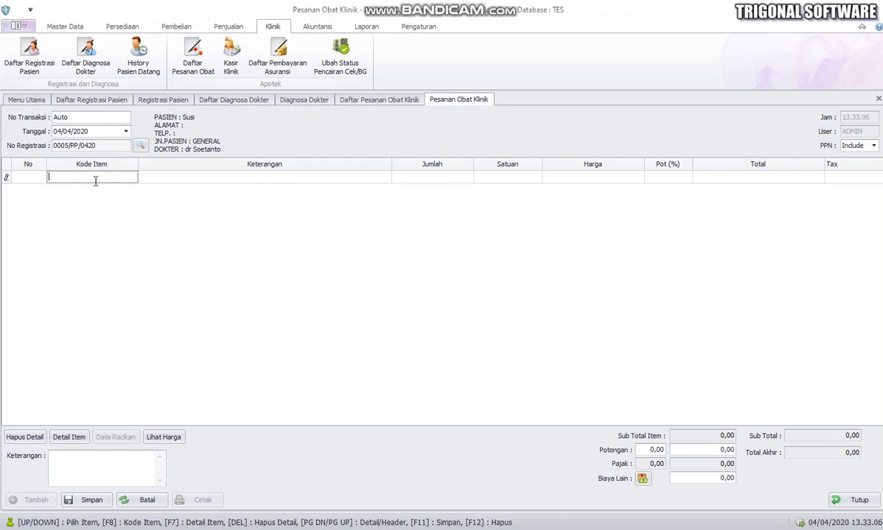
pyautogui.write('1')
pyautogui.press('Return')
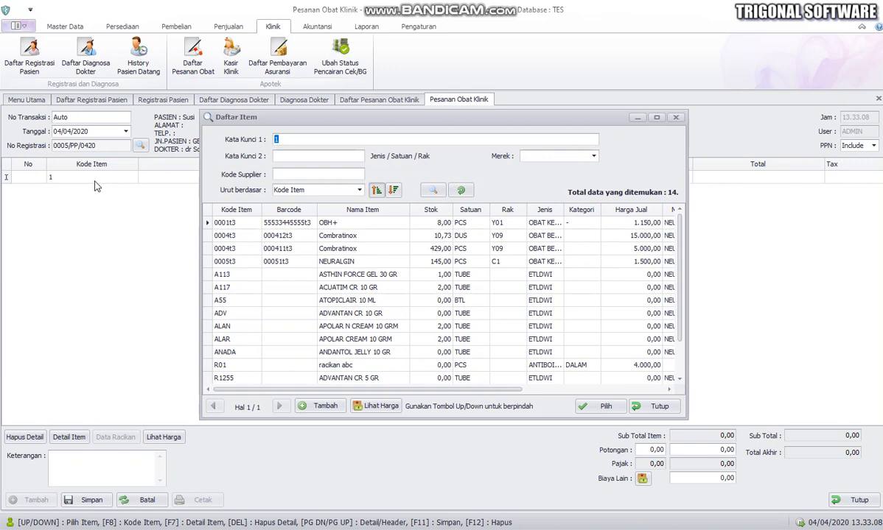
pyautogui.click(352, 263)
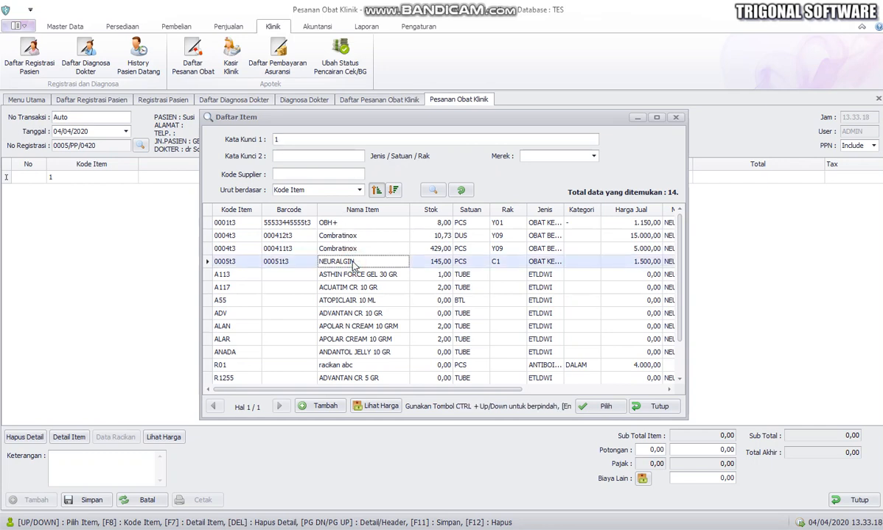
pyautogui.click(600, 406)
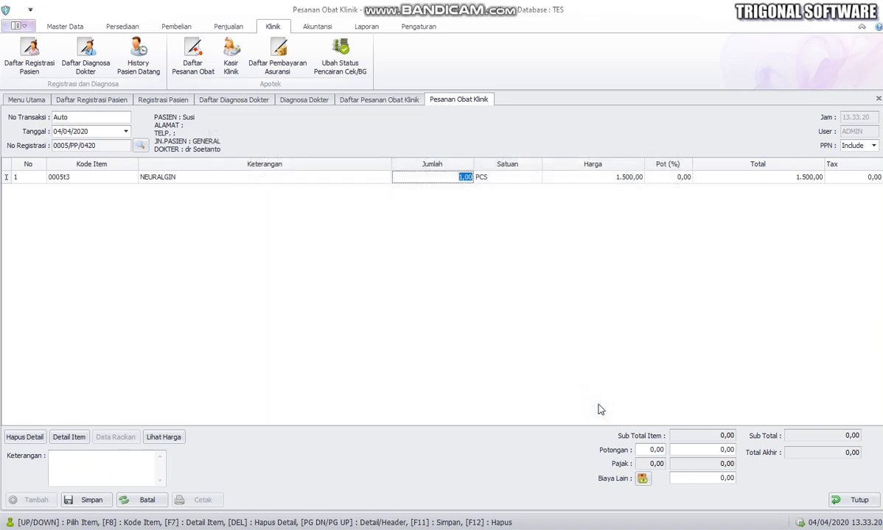
pyautogui.write('9')
pyautogui.press('Return')
pyautogui.press('Return')
pyautogui.press('Return')
pyautogui.press('Return')
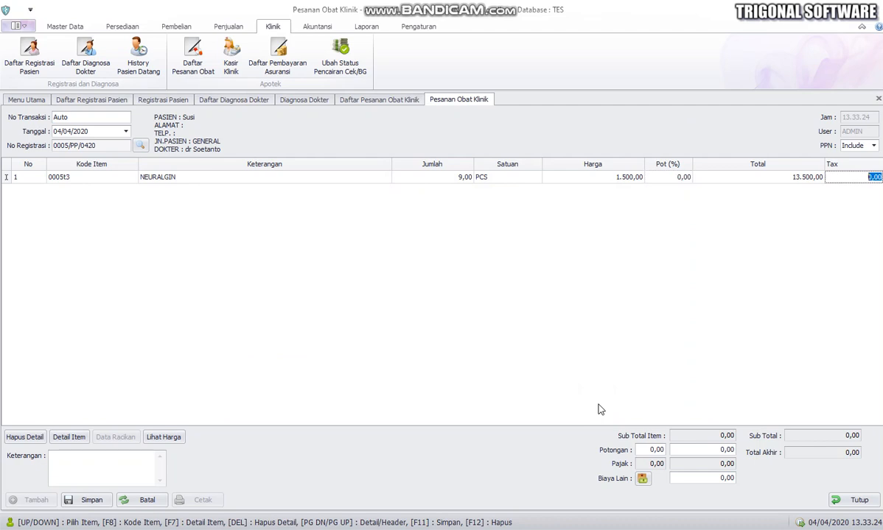
pyautogui.press('Return')
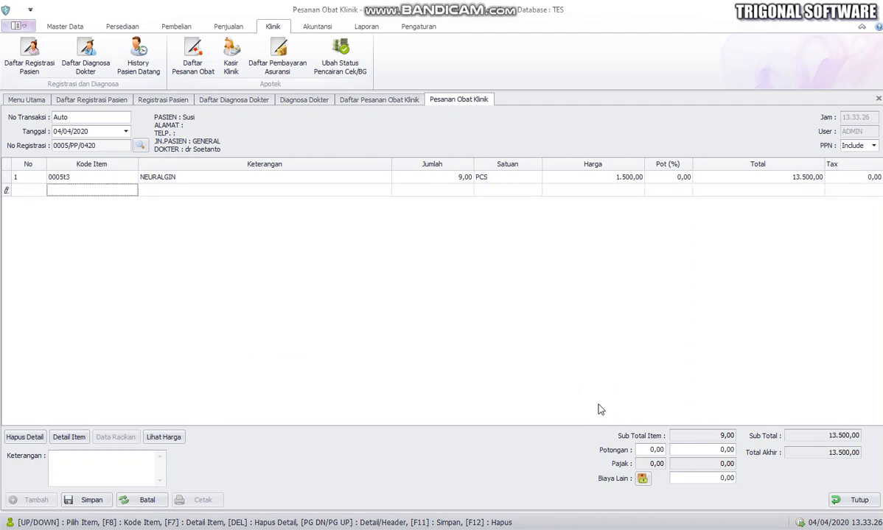
# Add 1 PCS of Combratinox (0004t3) priced at 5.000 to the medicine order and save the order
pyautogui.write('1')
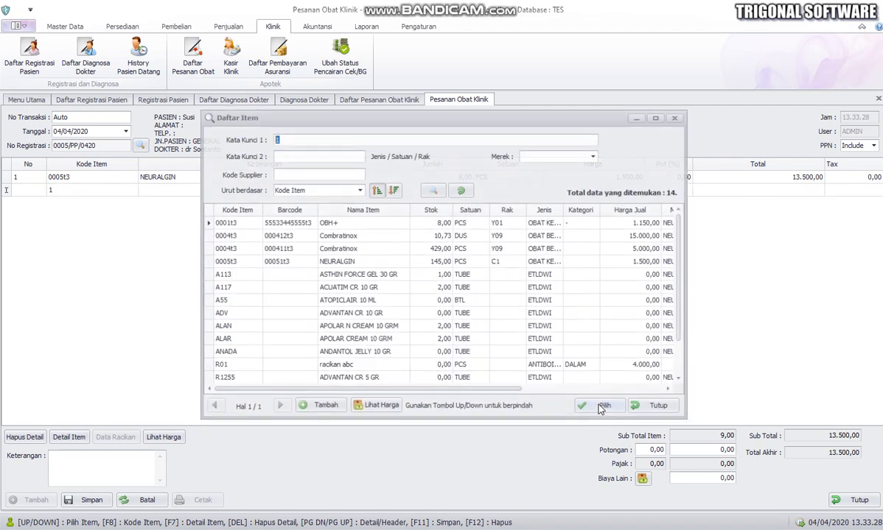
pyautogui.press('Return')
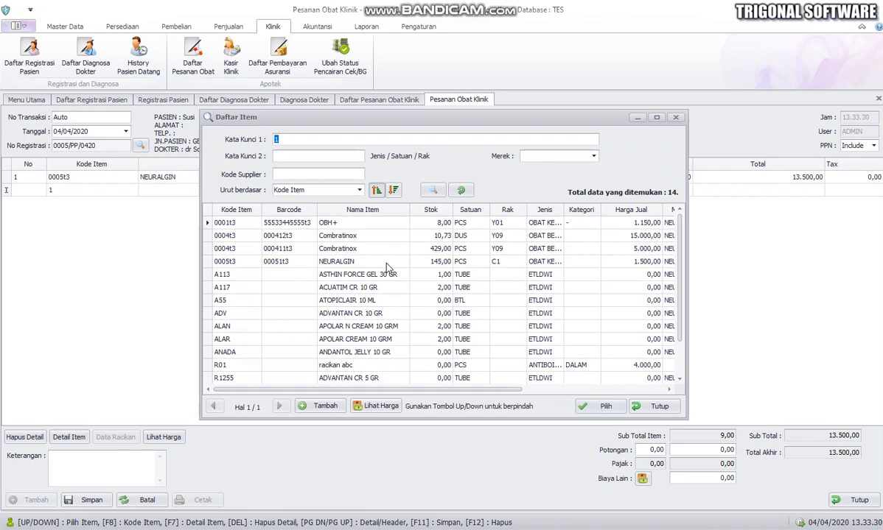
pyautogui.click(361, 248)
pyautogui.click(599, 406)
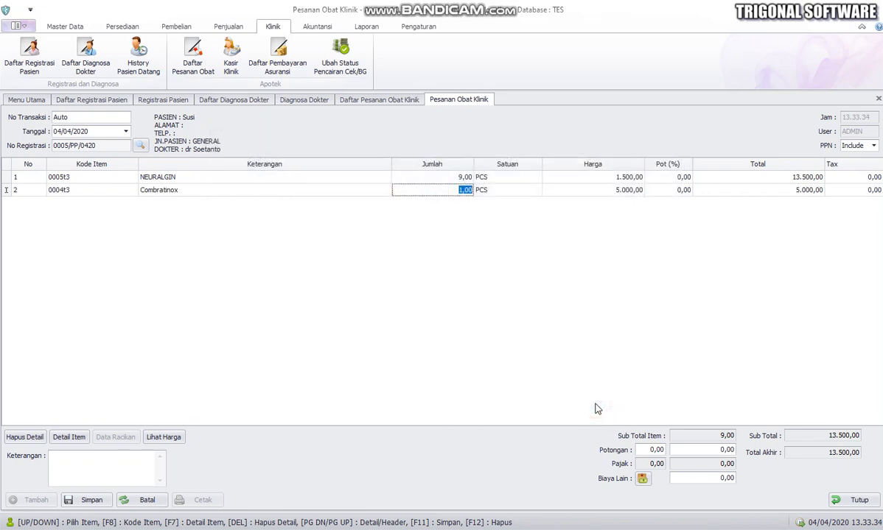
pyautogui.press('Return')
pyautogui.press('Return')
pyautogui.press('Return')
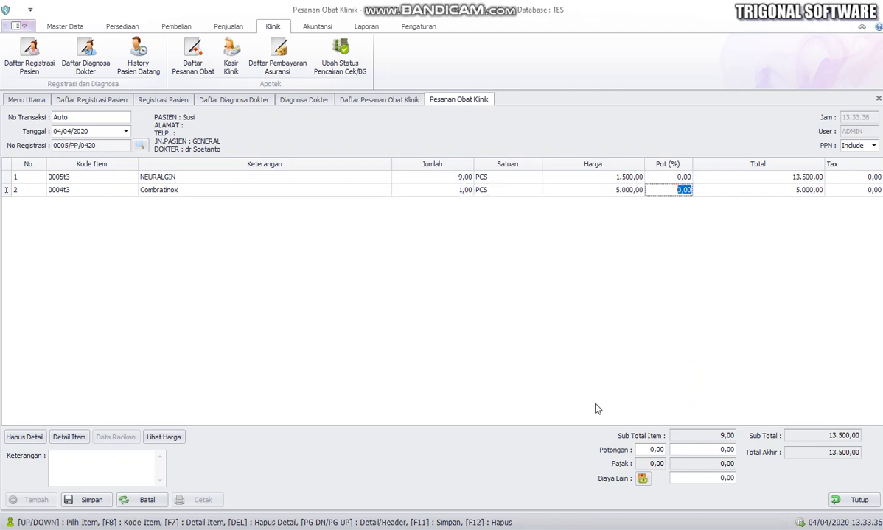
pyautogui.press('Return')
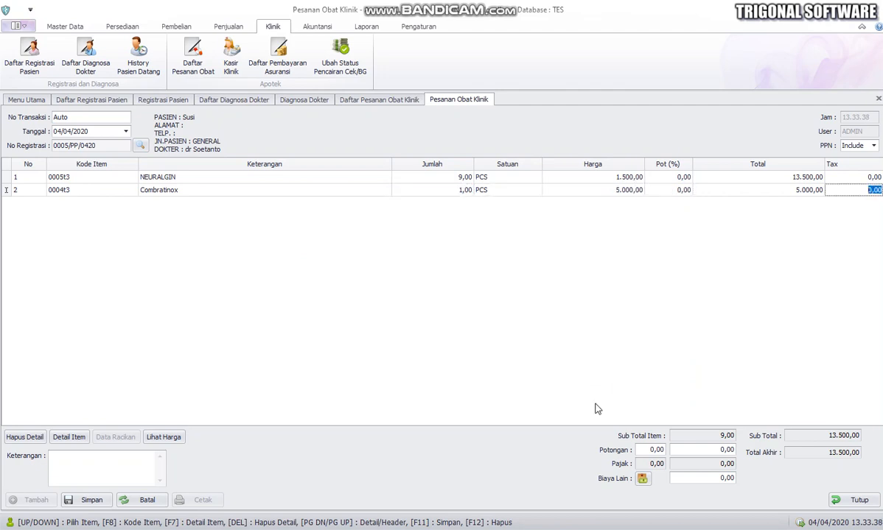
pyautogui.press('Return')
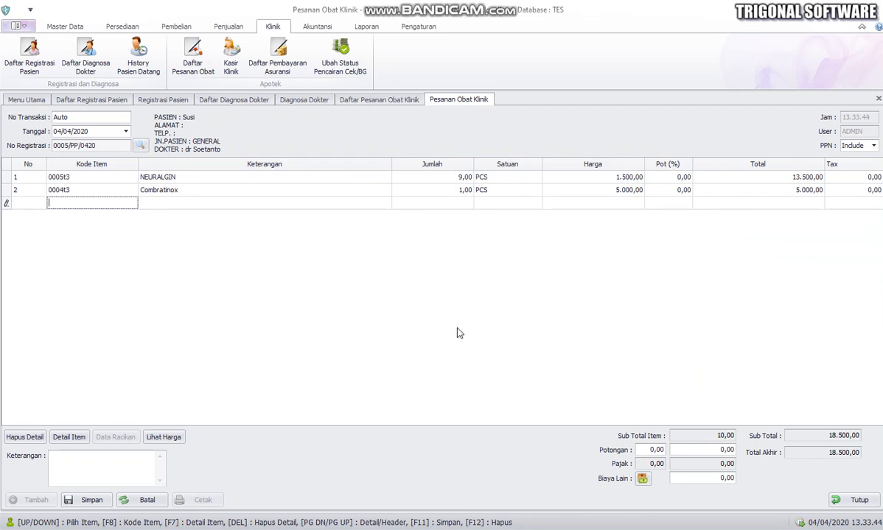
pyautogui.click(91, 501)
pyautogui.click(512, 313)
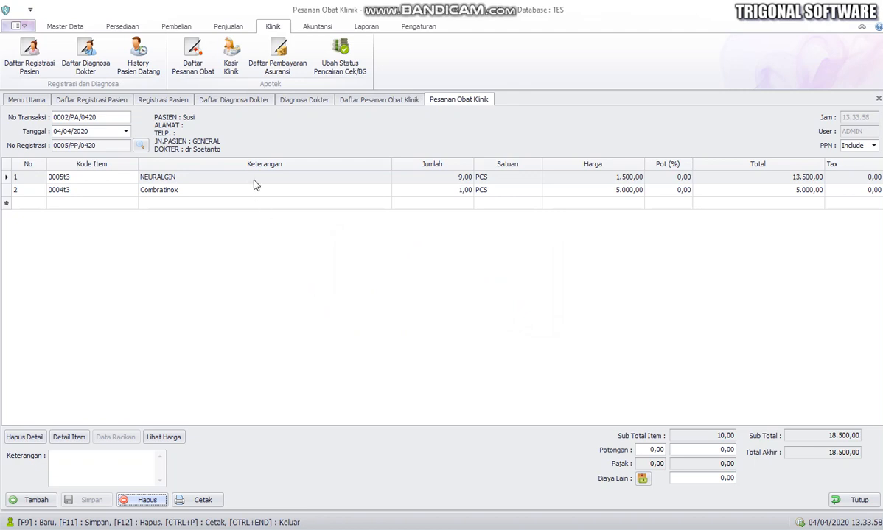
# Create a new clinic cashier transaction and load the newly registered patient's registration into it
pyautogui.click(230, 56)
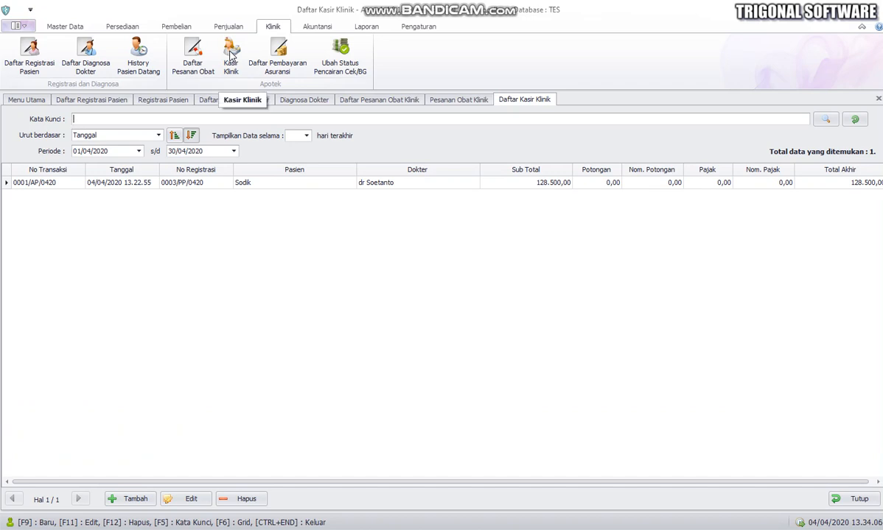
pyautogui.click(136, 500)
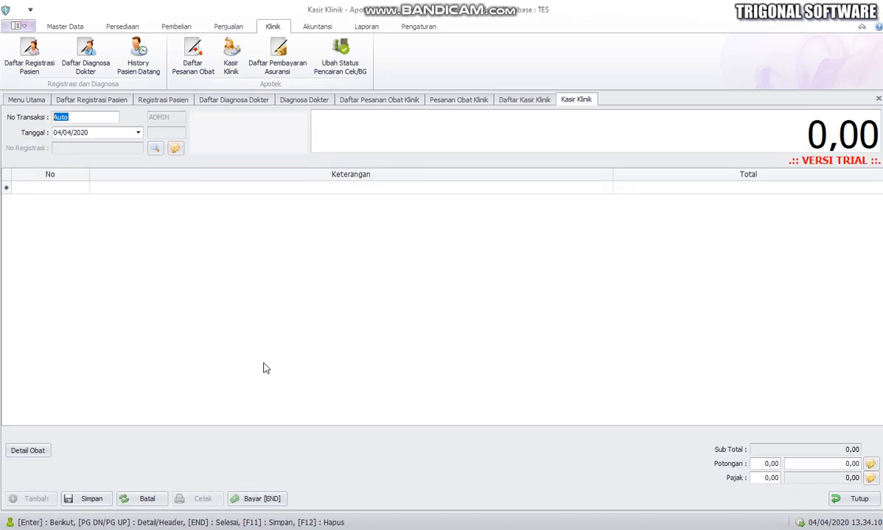
pyautogui.click(156, 149)
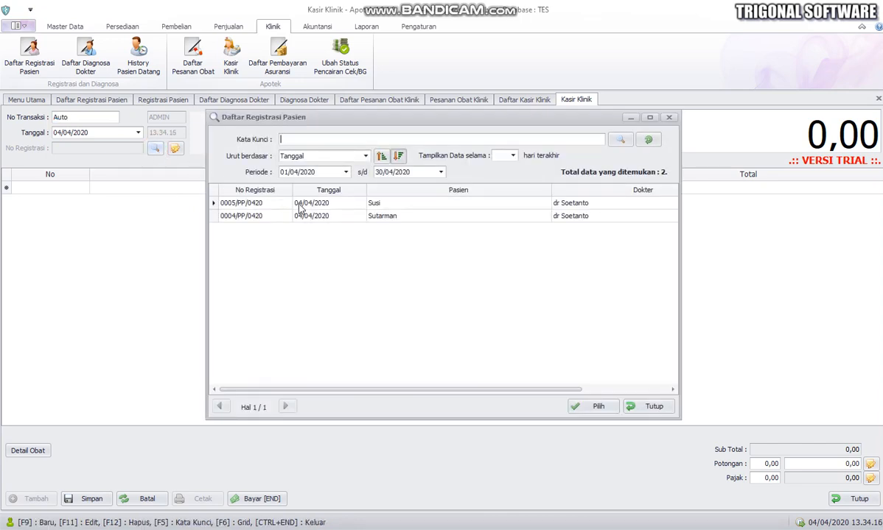
pyautogui.click(299, 206)
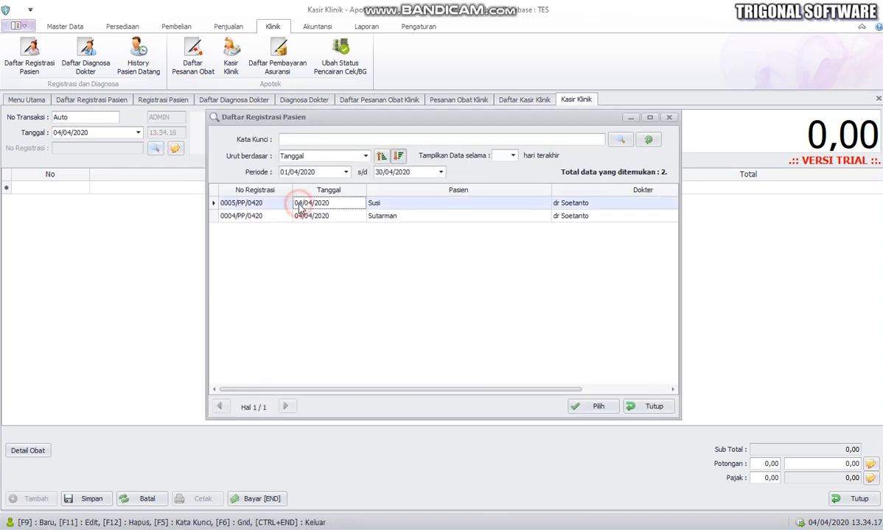
pyautogui.click(597, 408)
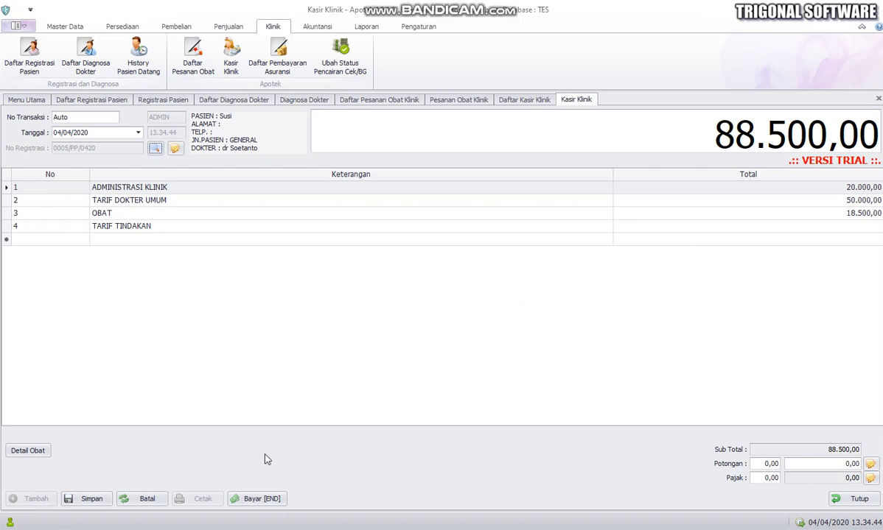
# Pay the clinic bill with 100.000 in cash, save the payment without printing, and start a new transaction
pyautogui.click(261, 499)
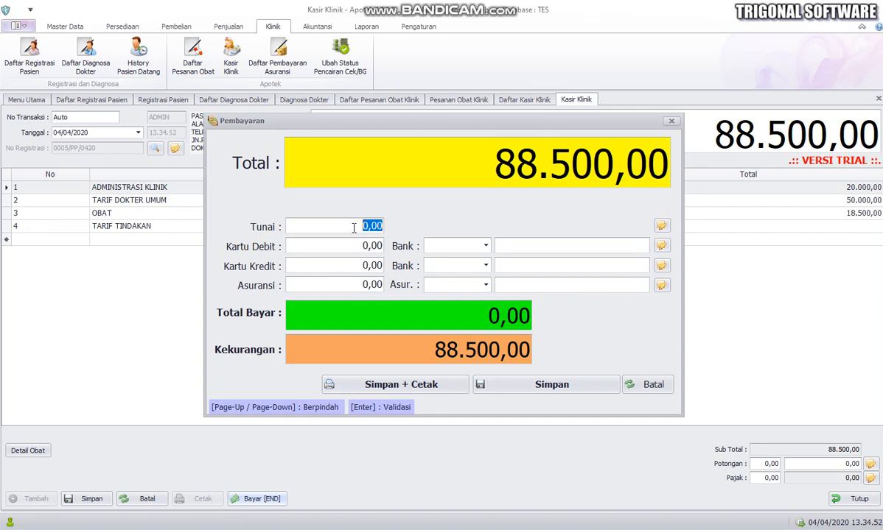
pyautogui.write('100.00')
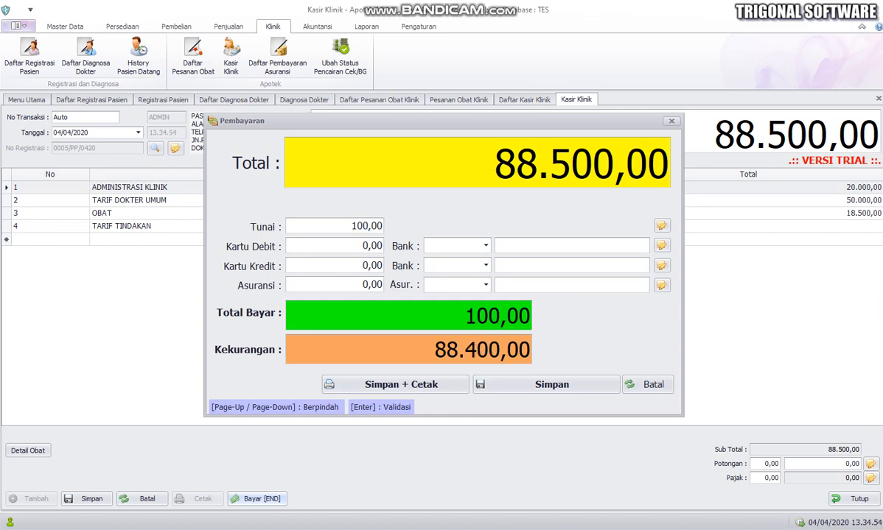
pyautogui.write('0')
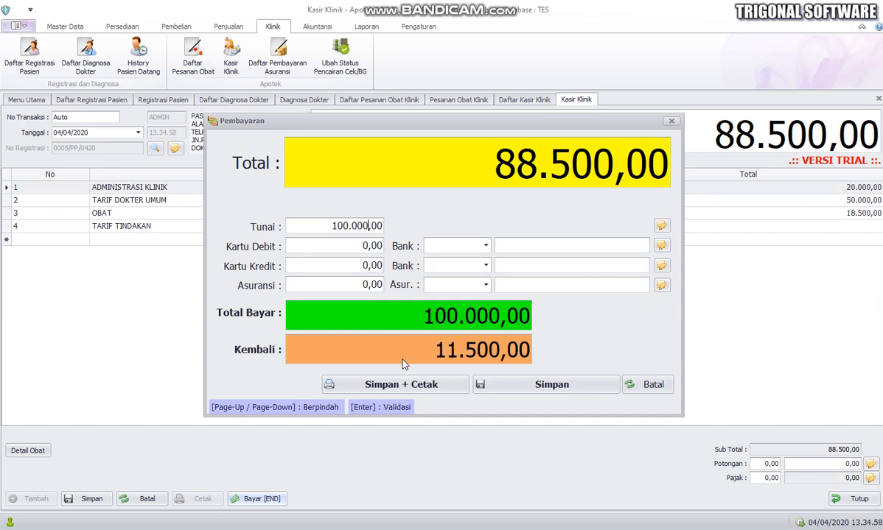
pyautogui.click(538, 384)
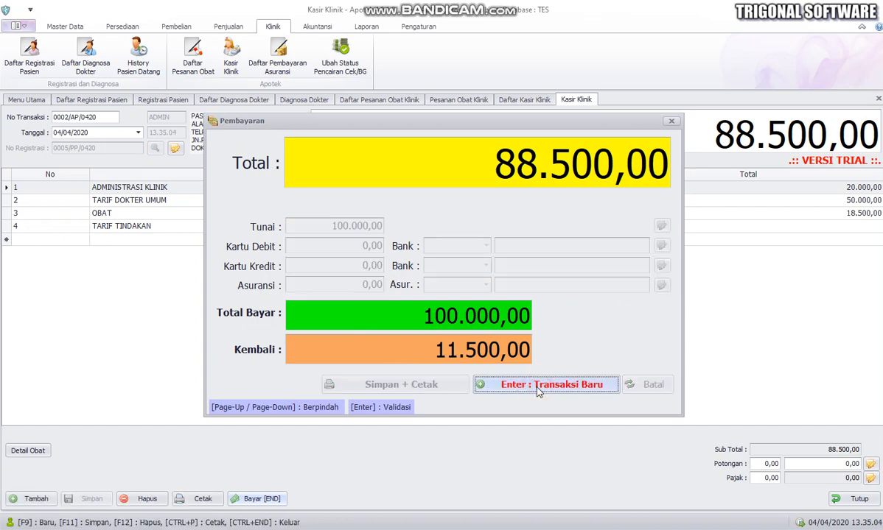
pyautogui.click(537, 386)
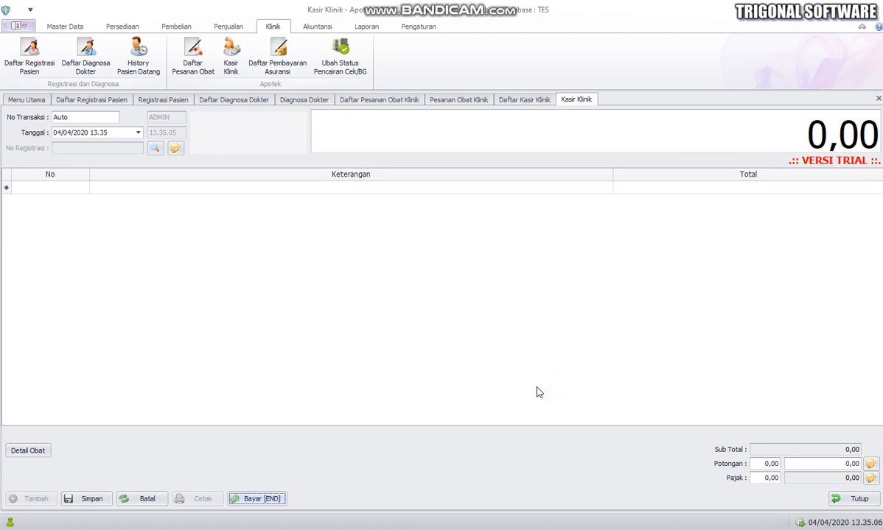